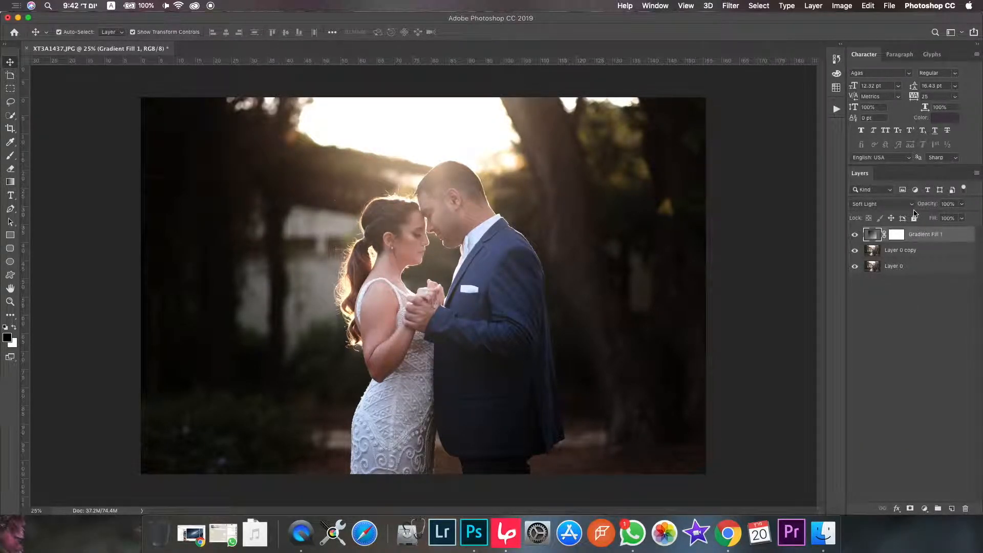
Lower the Gradient Fill layer's opacity to 60% and add a new empty layer on top of the stack
drag(961, 205, 944, 219)
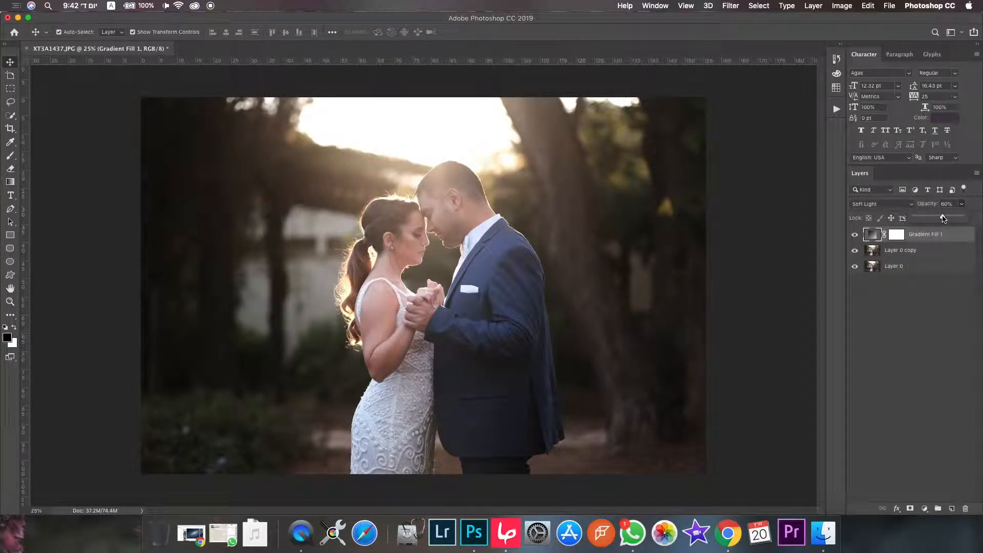
click(891, 301)
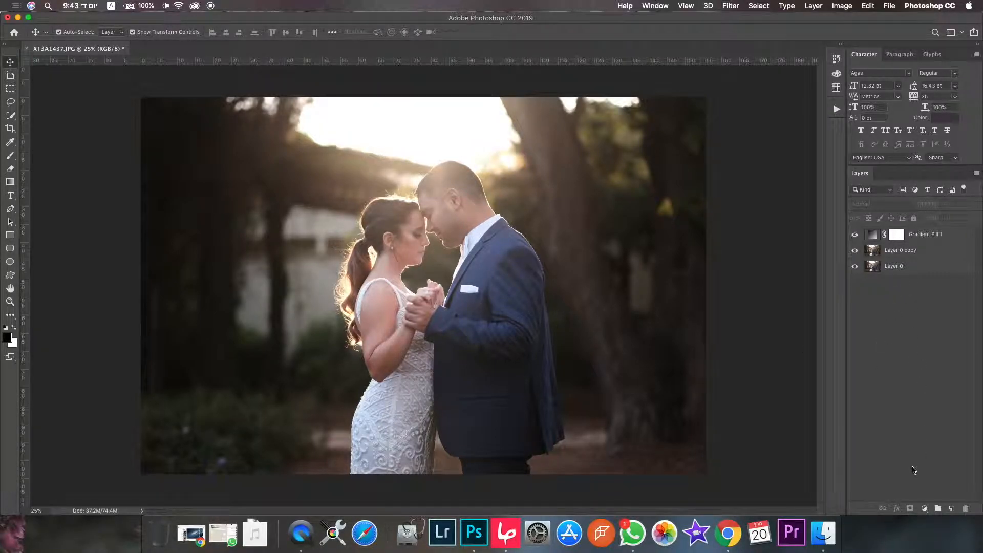
click(947, 507)
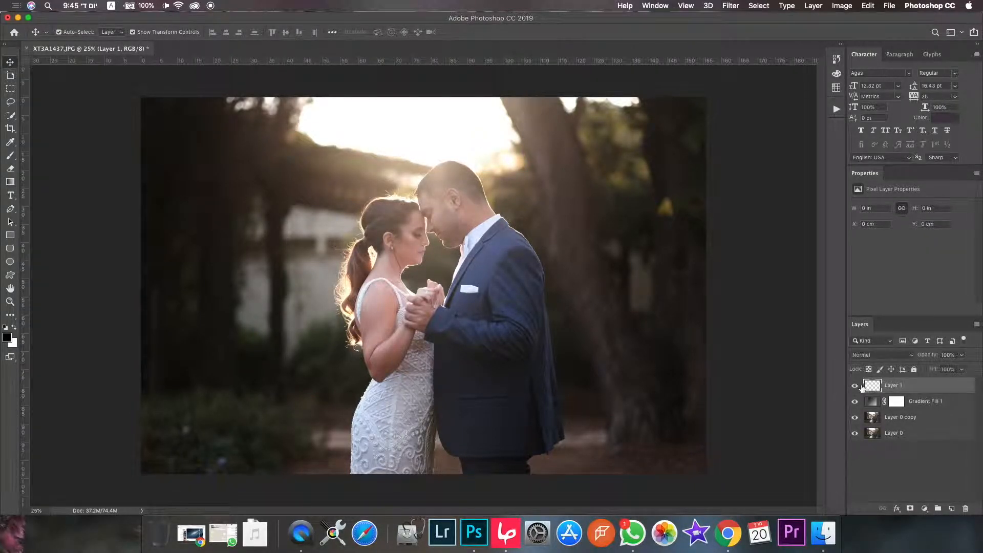
Add a Color Lookup adjustment layer using the Soft_Warming.look 3D LUT
click(925, 509)
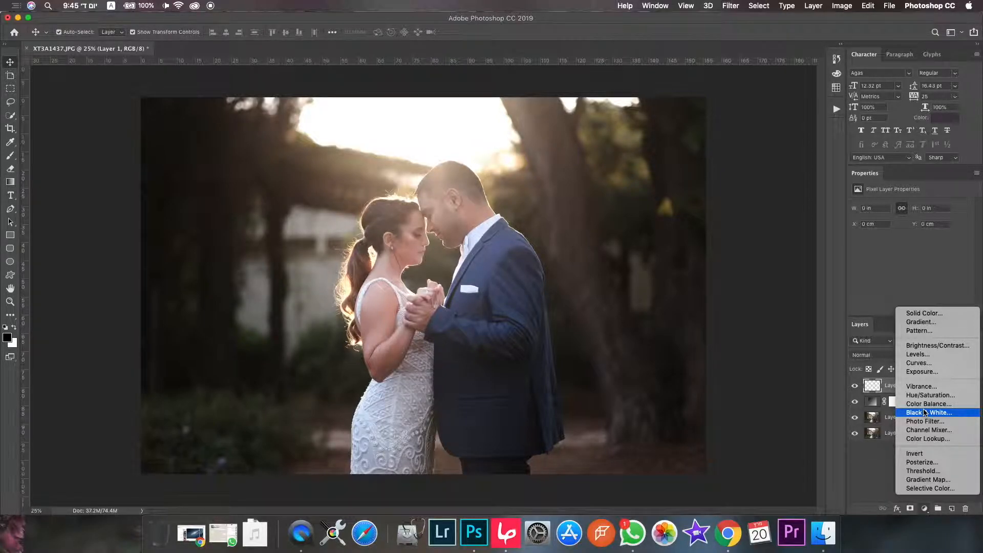
click(932, 439)
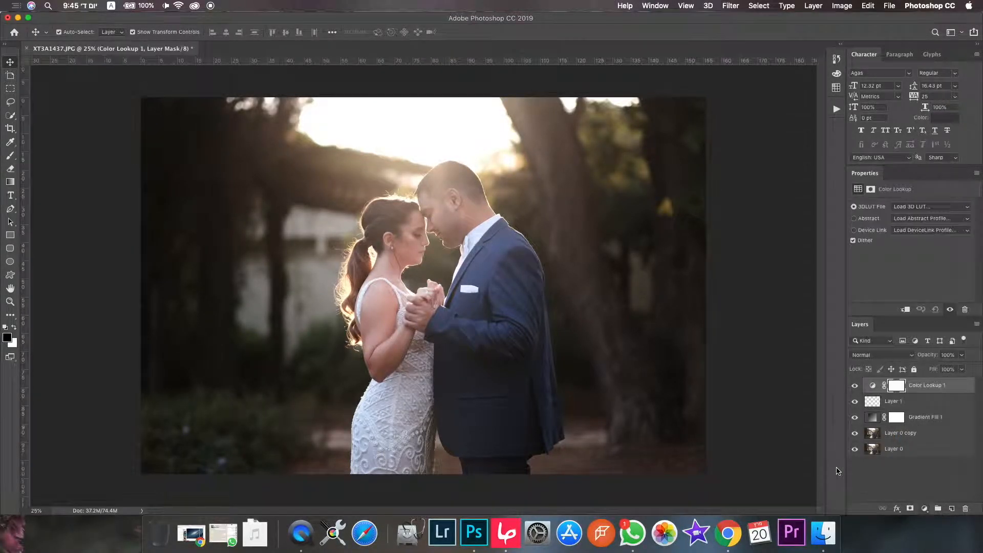
click(908, 208)
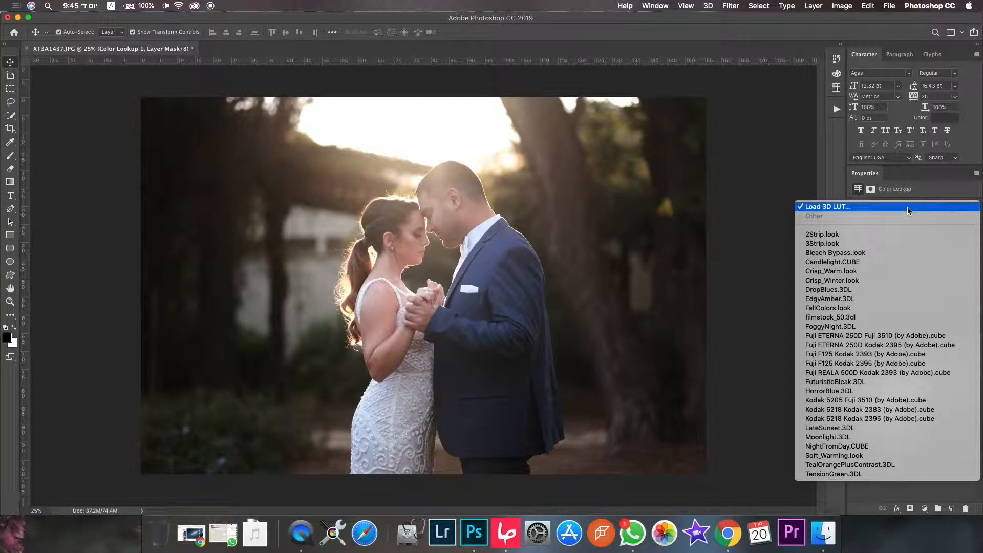
click(812, 456)
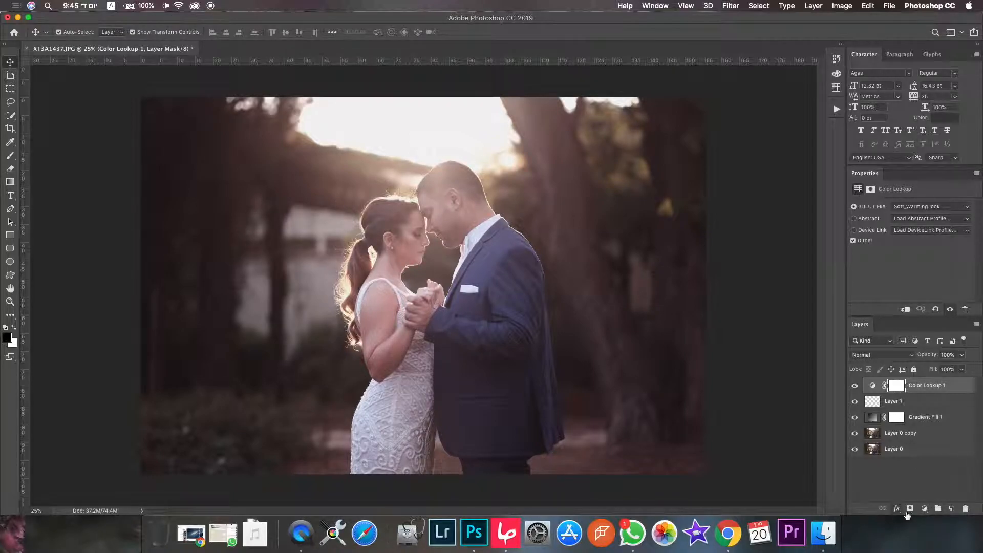
Add a Color Balance adjustment layer and shift its midtones toward red and slightly toward yellow
click(925, 509)
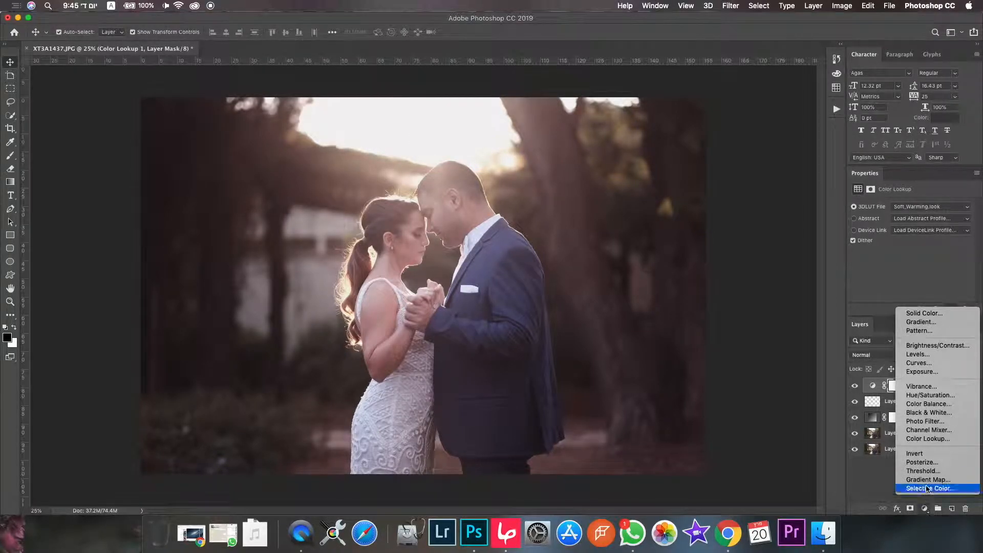
click(929, 404)
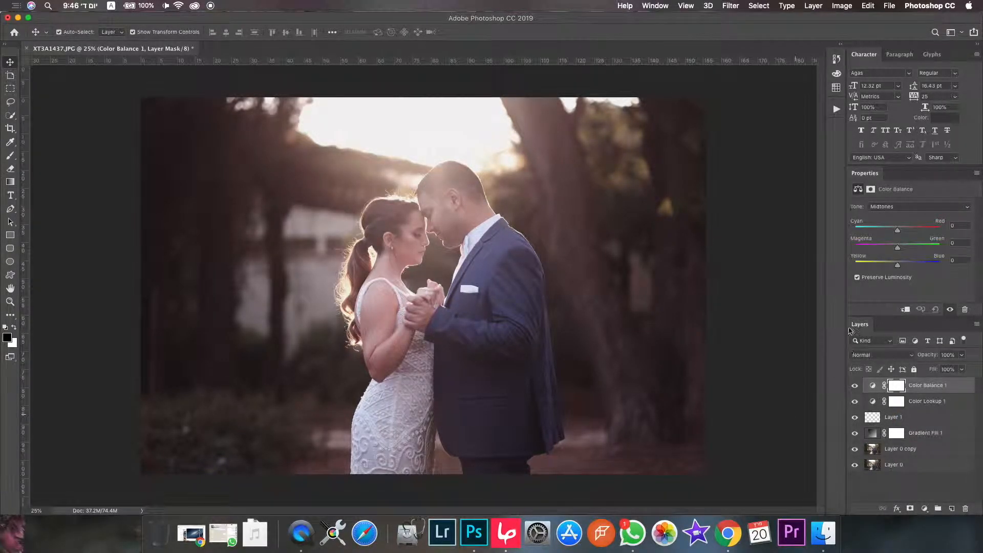
drag(901, 233, 910, 230)
drag(897, 267, 894, 268)
Add a new layer filled with the black foreground color and set its blend mode to Screen
click(945, 489)
click(952, 509)
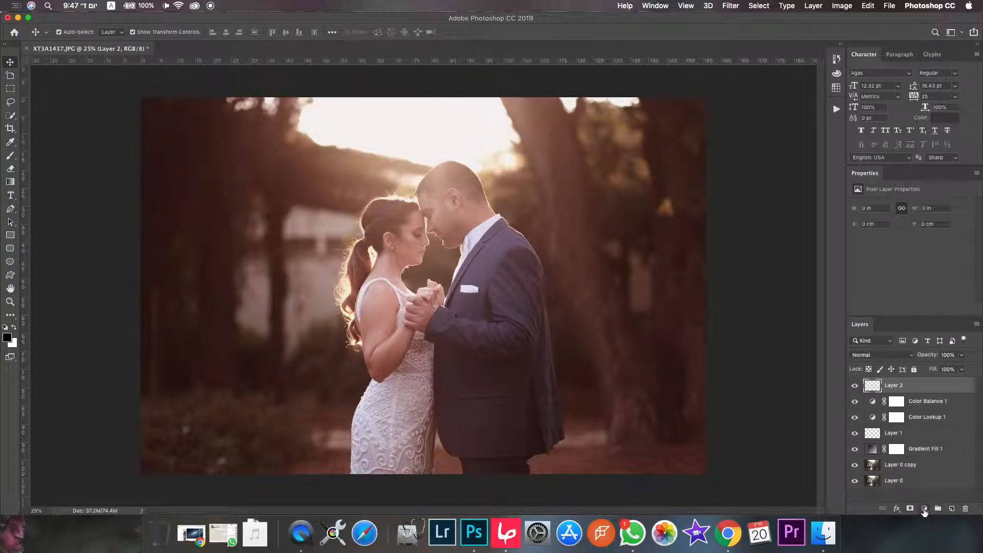
click(873, 6)
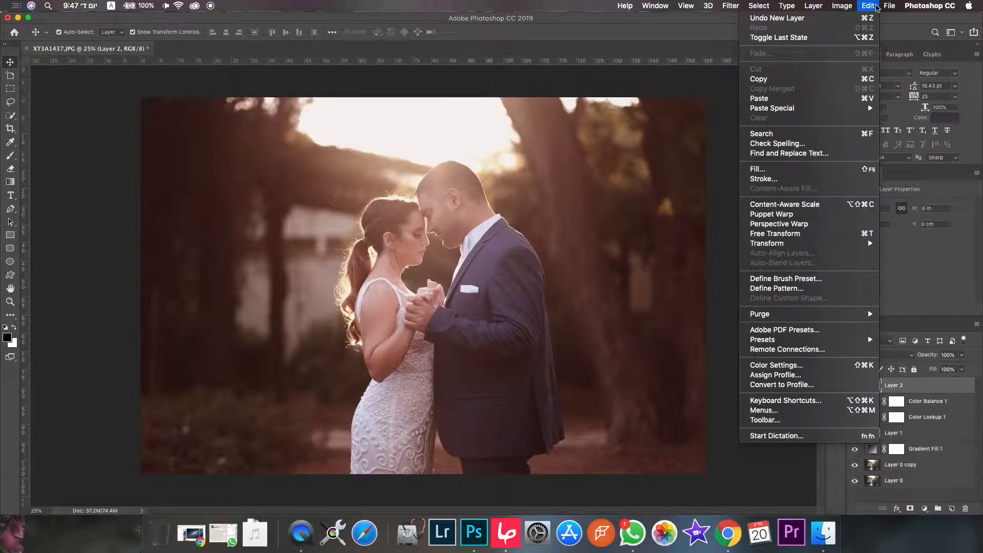
click(650, 208)
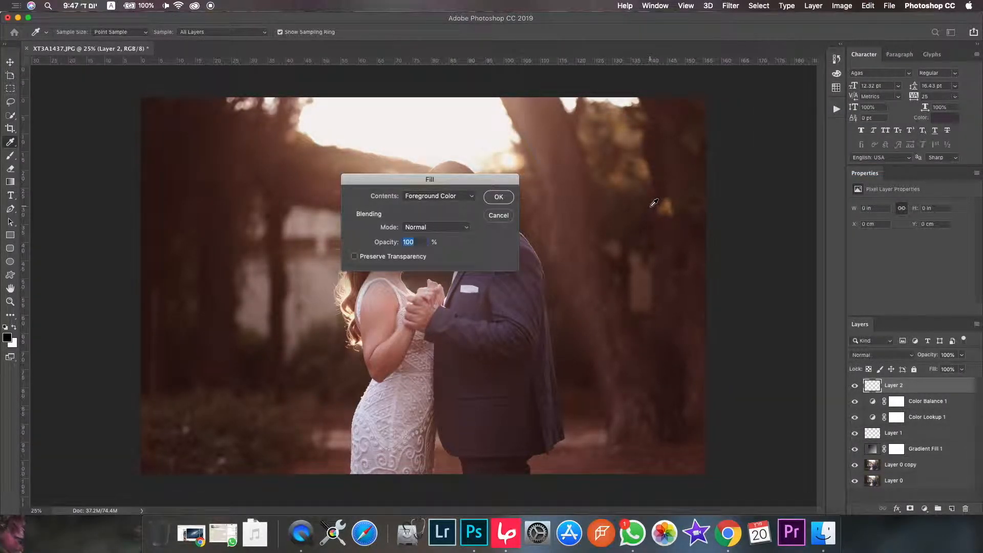
click(500, 199)
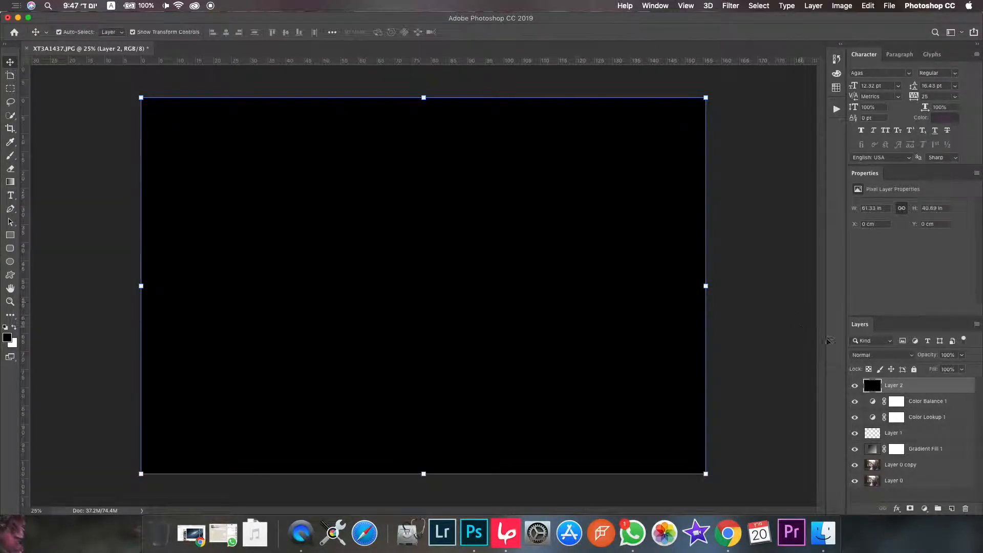
click(881, 355)
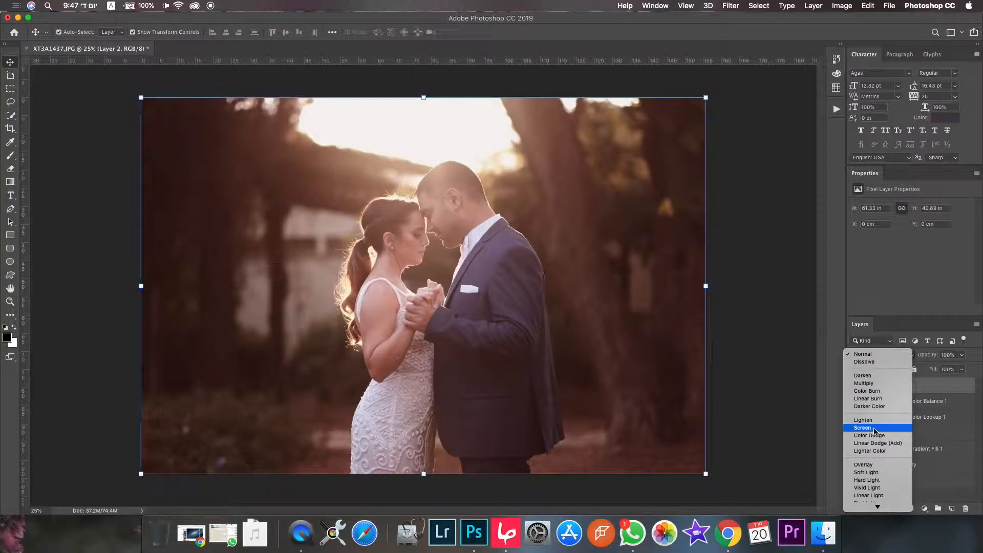
click(876, 429)
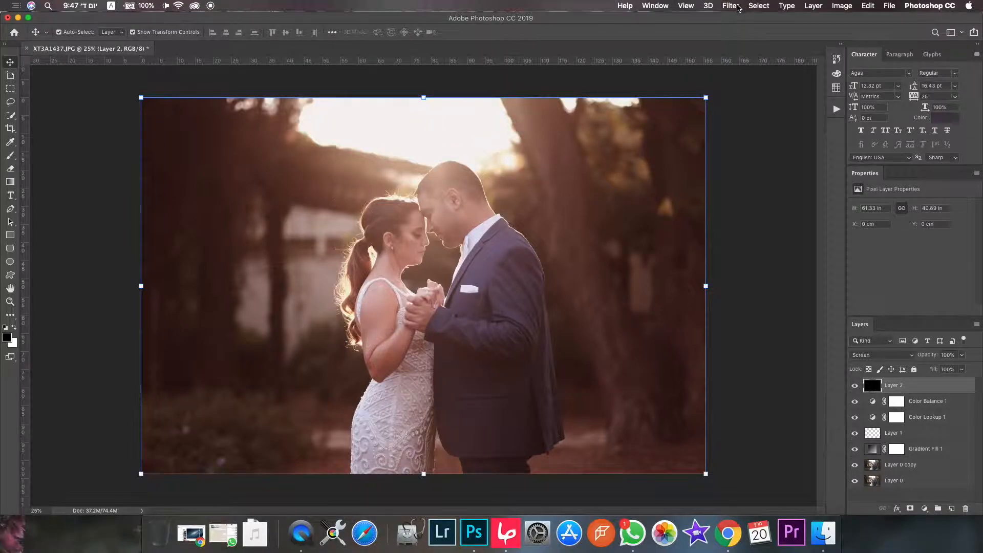
Render a Lens Flare on the black Screen layer with 148% brightness and the 50-300mm Zoom lens type
click(738, 7)
mouse_move(701, 176)
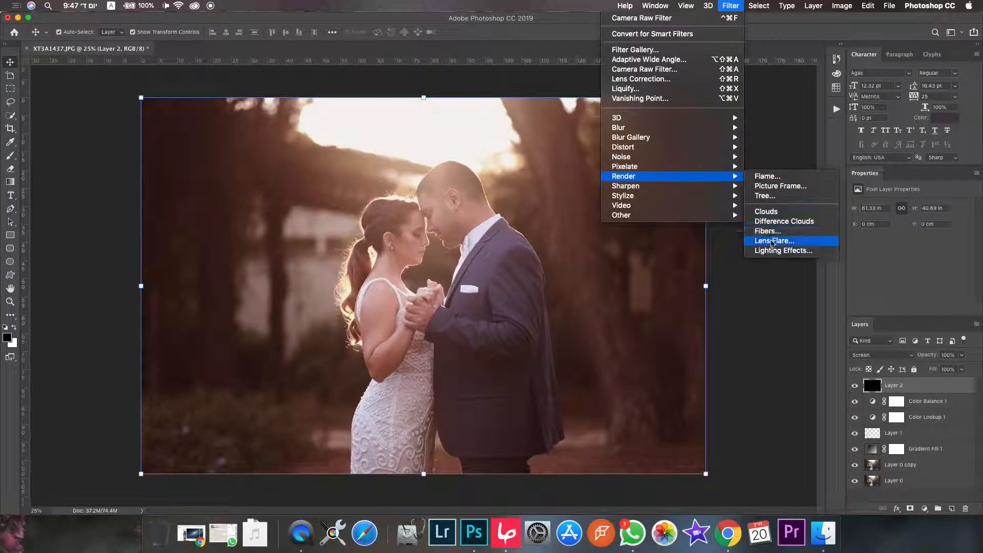
click(773, 241)
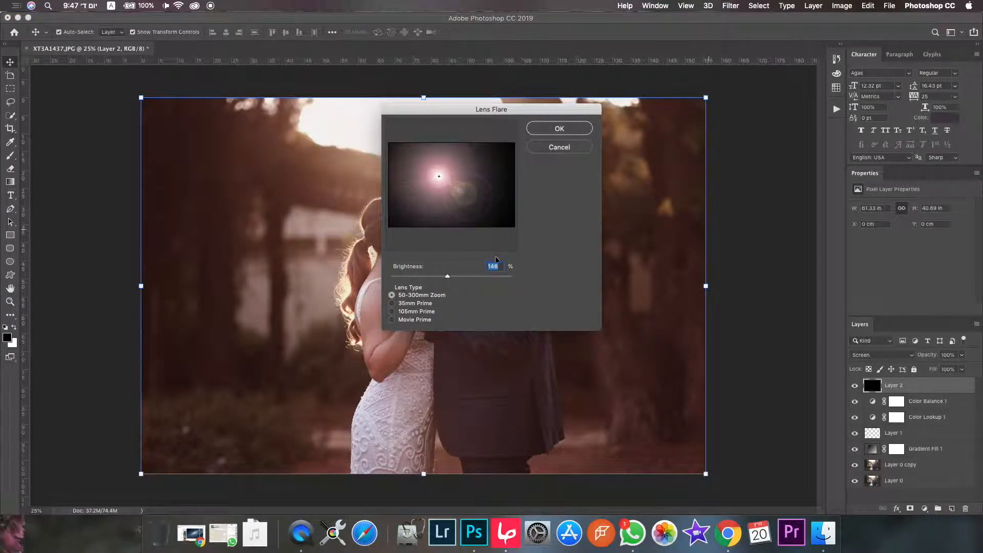
key(Return)
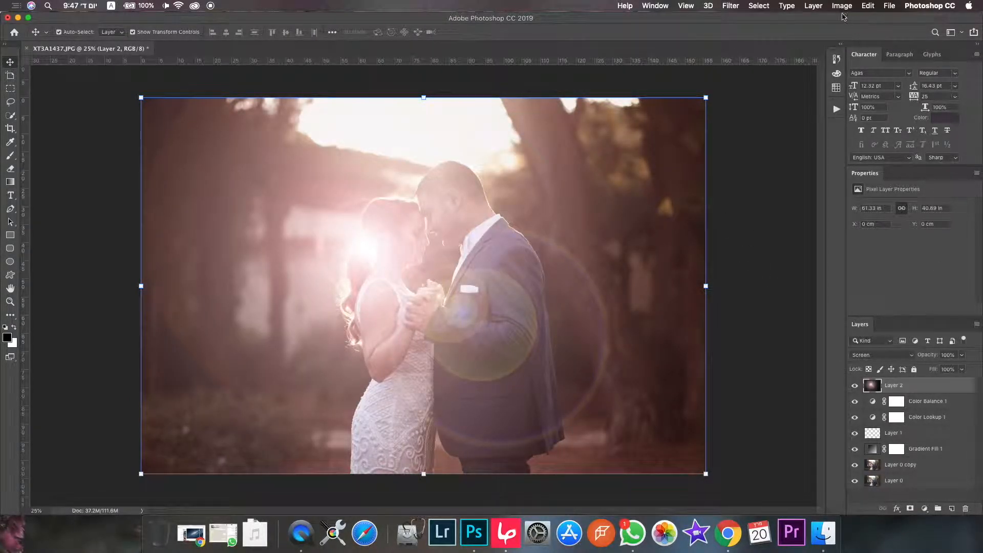
Apply a Gaussian Blur with a 126.6 pixel radius to the lens flare layer
click(731, 6)
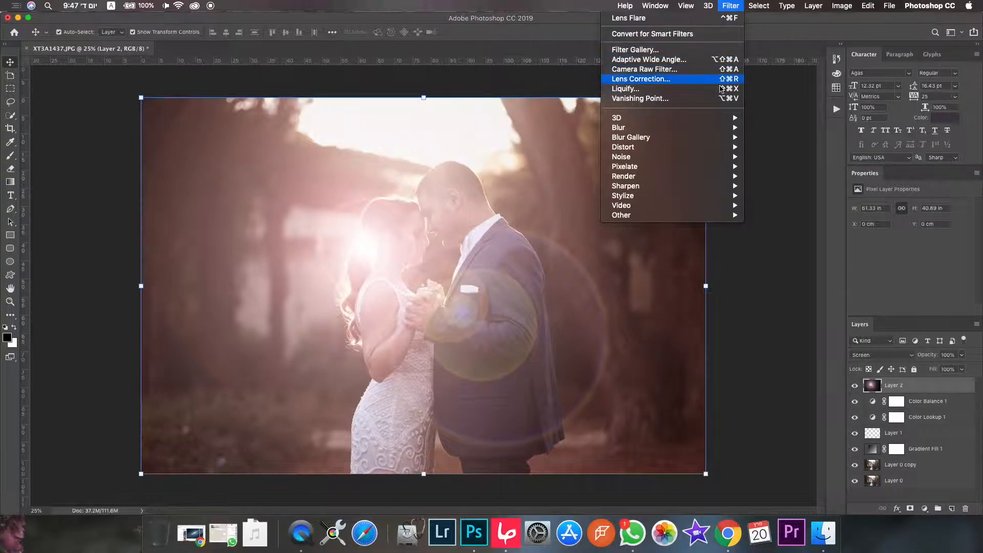
mouse_move(716, 130)
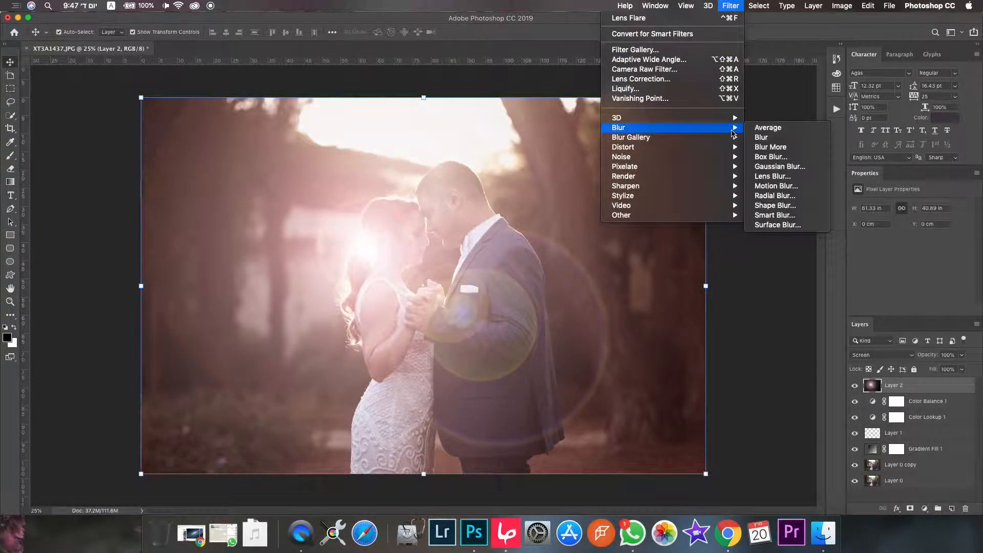
click(771, 167)
drag(524, 126, 714, 108)
click(654, 258)
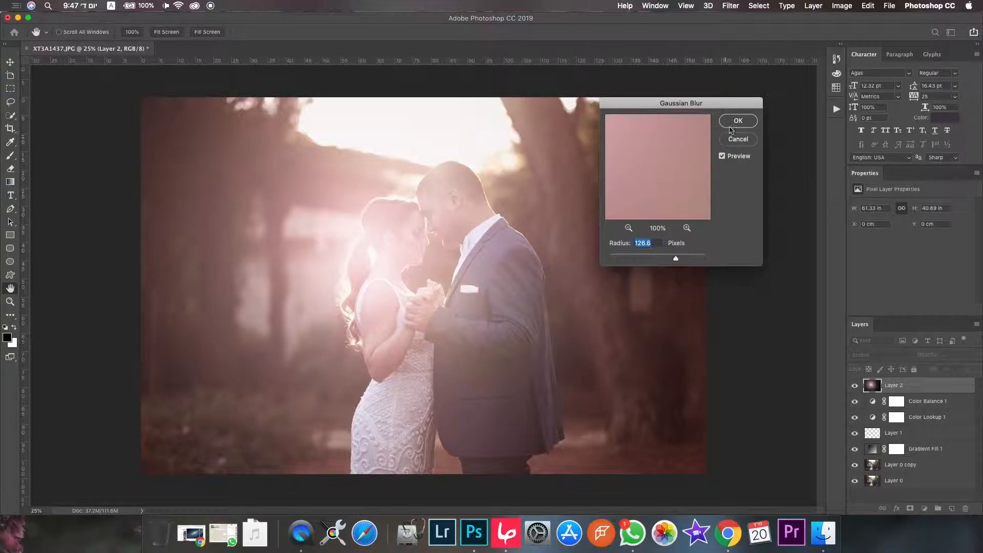
click(738, 121)
Reduce the lens flare layer's opacity to about 41% and toggle its visibility to compare the effect
click(962, 355)
drag(965, 369, 936, 369)
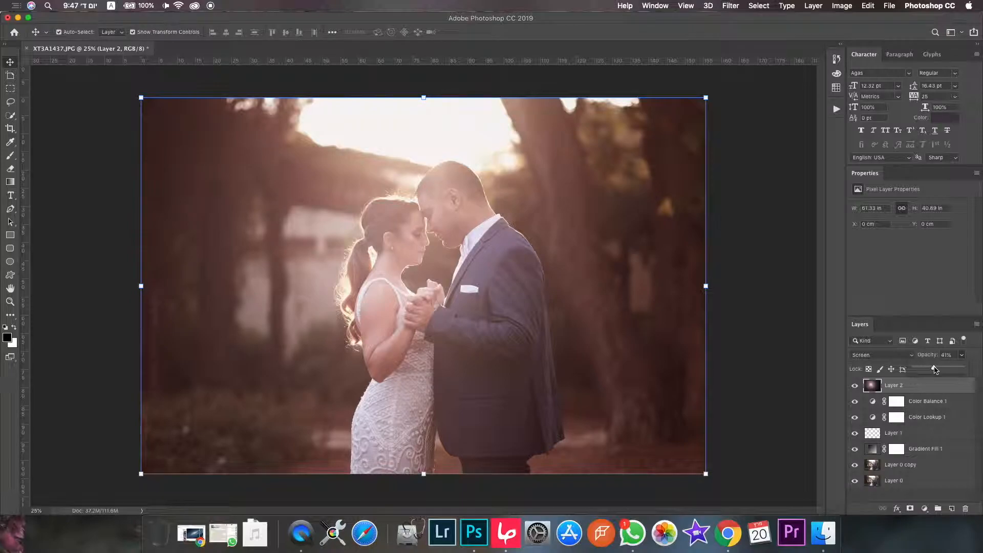
click(800, 371)
click(855, 387)
click(855, 386)
click(855, 387)
click(855, 387)
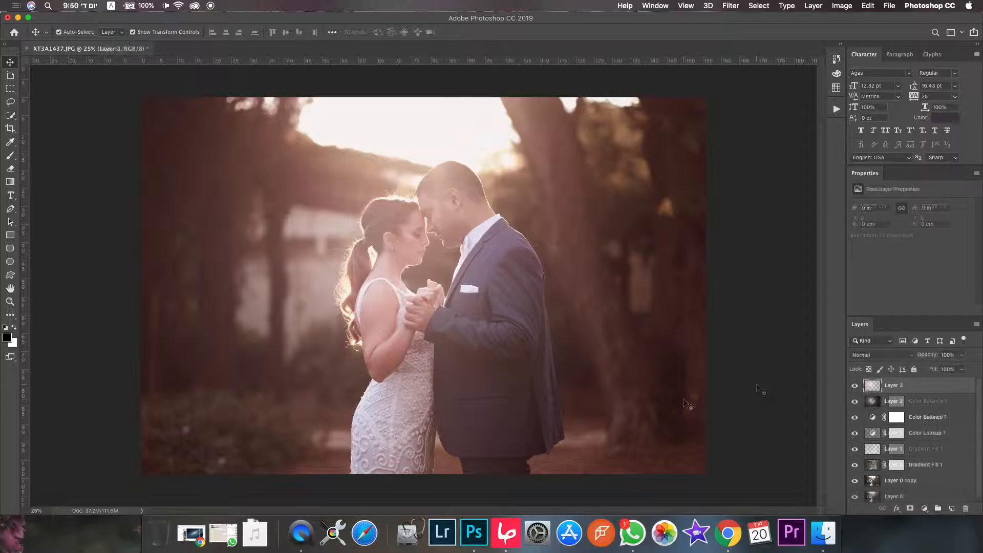
Add a new empty layer topped by a Color Lookup adjustment using TealOrangePlusContrast.3DL at reduced opacity
click(951, 508)
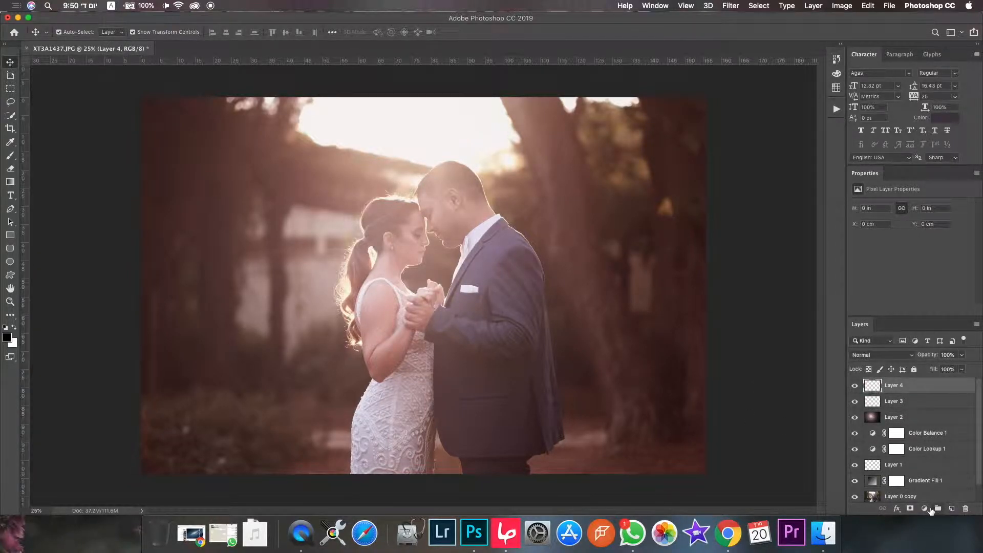
click(928, 509)
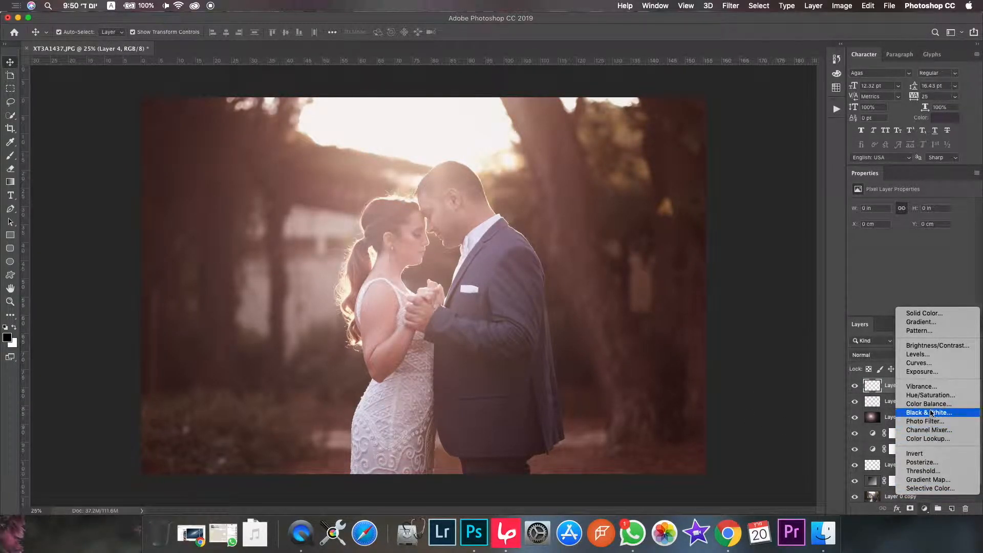
click(929, 439)
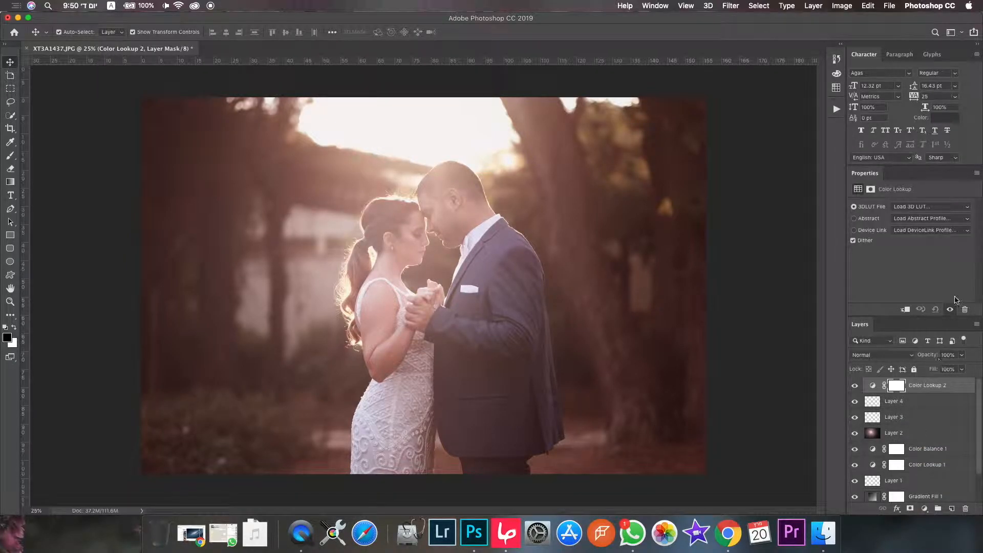
click(940, 210)
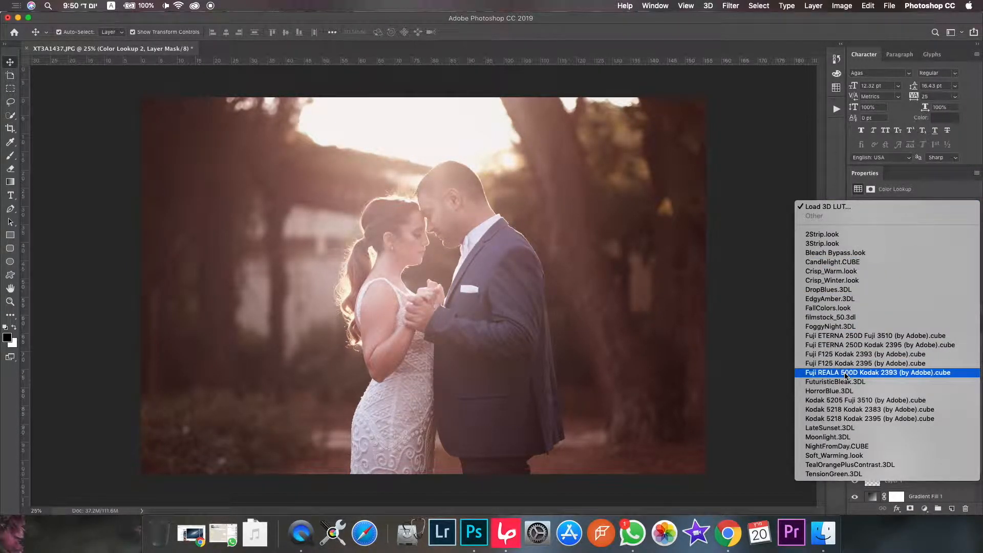
click(850, 464)
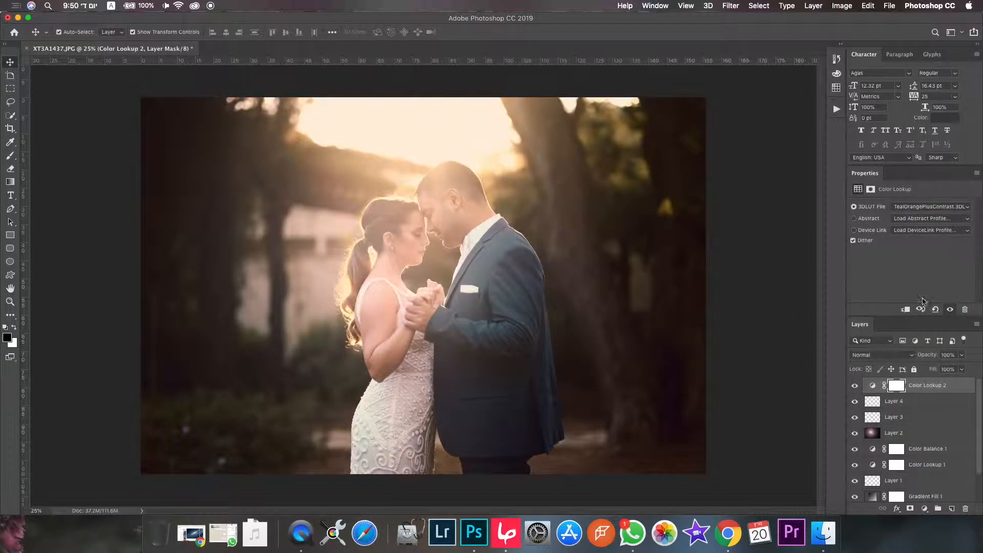
click(963, 355)
drag(965, 367, 949, 369)
Create a new top layer and use Apply Image to copy the merged RGB image onto it with Multiply blending at 100% opacity
key(super+alt+shift+n)
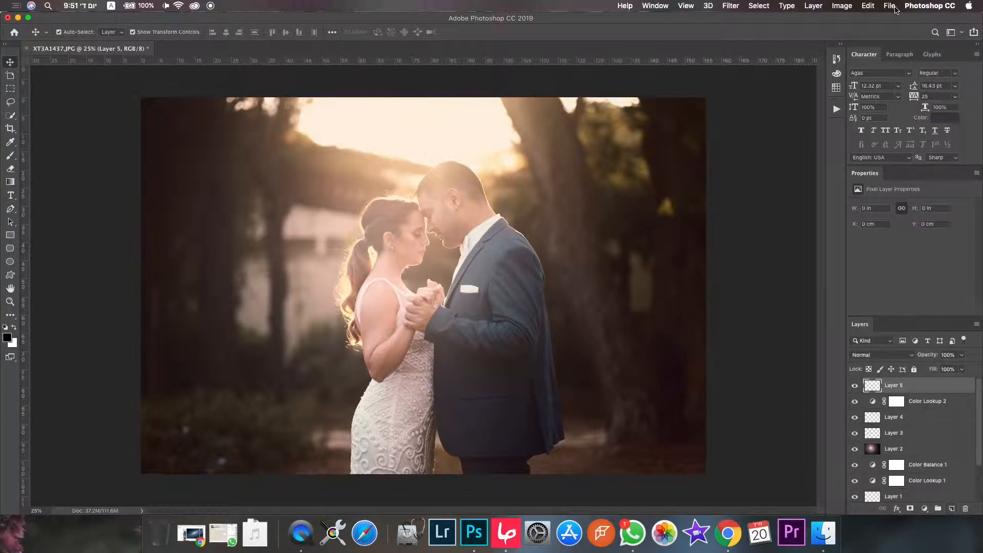
click(853, 7)
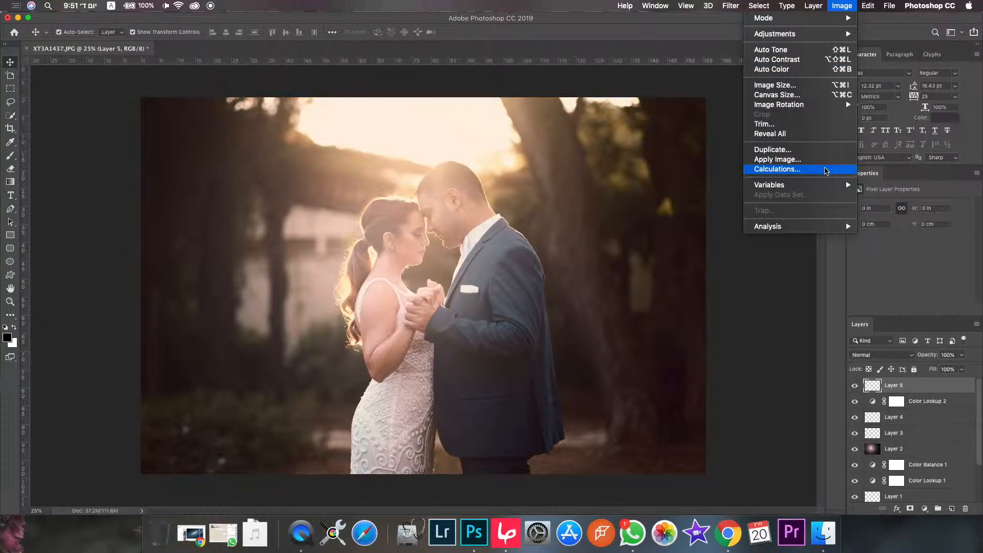
click(823, 160)
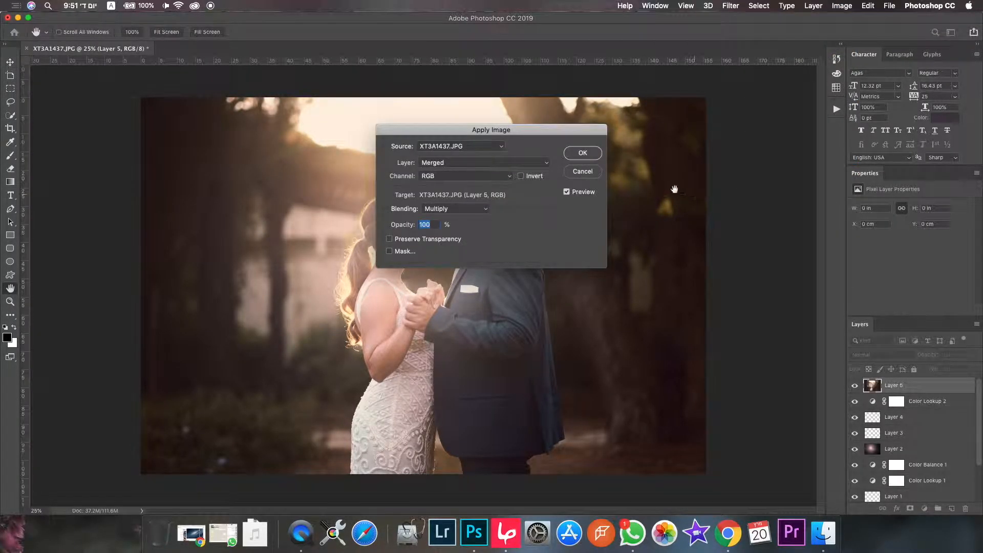
click(583, 154)
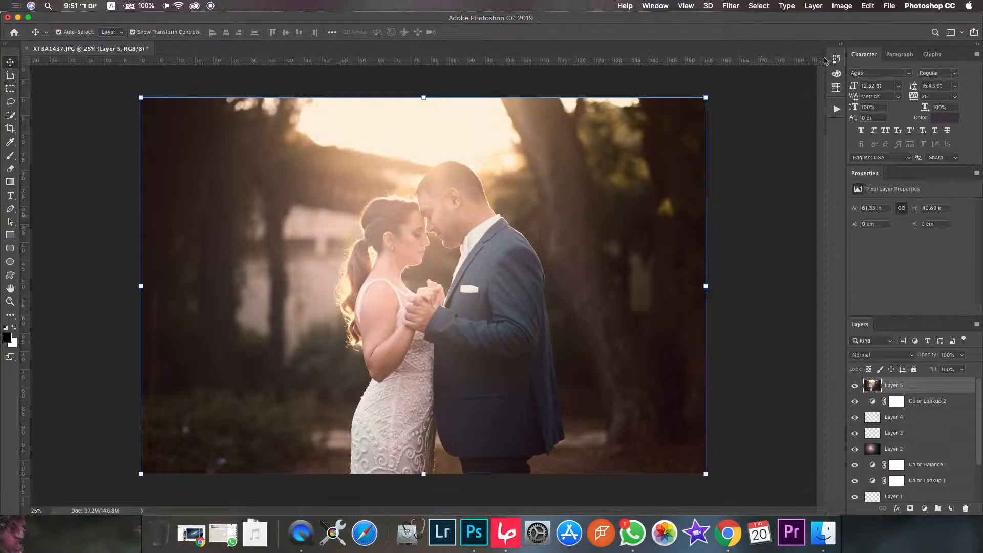
Apply a Camera Raw radial filter with -0.80 exposure in a large ellipse centred on the couple to darken the surroundings
click(730, 6)
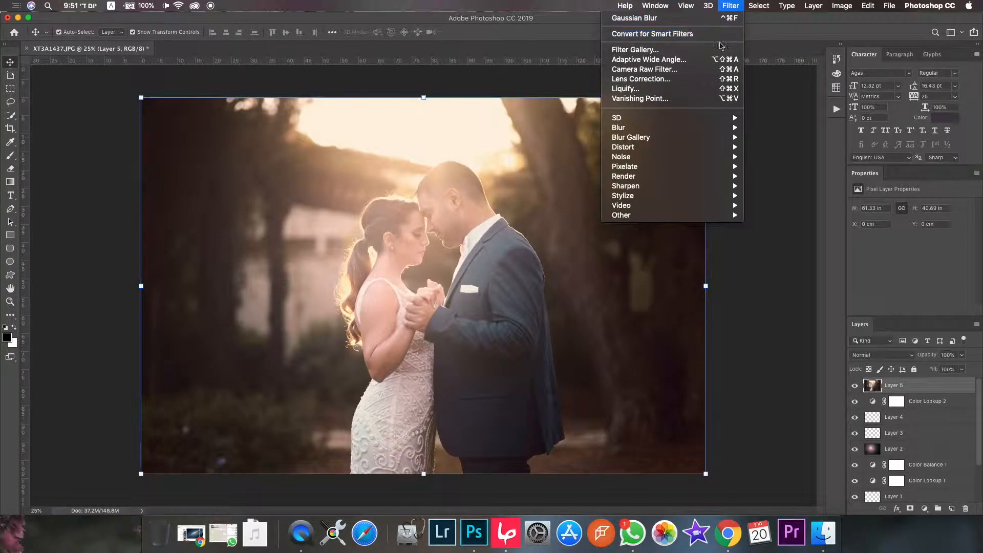
click(666, 68)
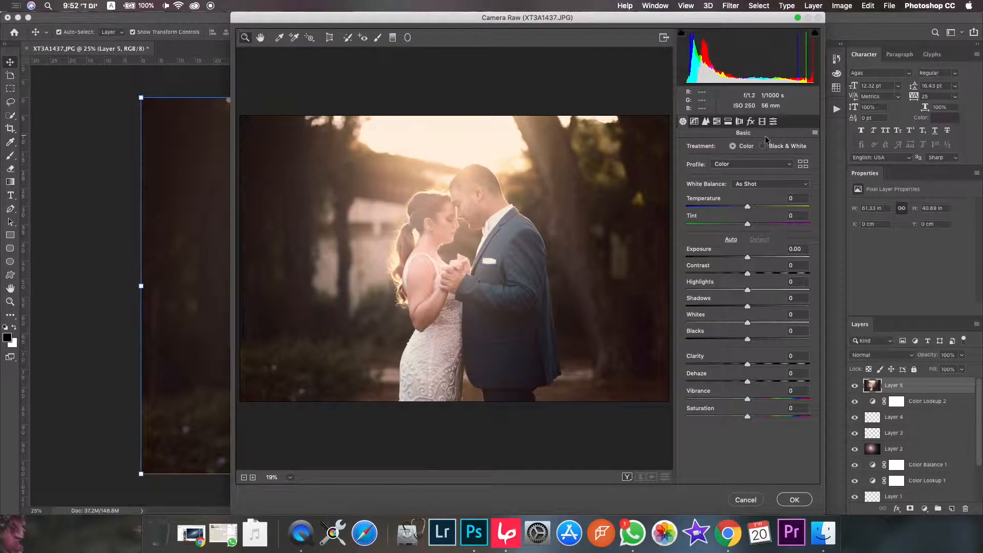
click(408, 37)
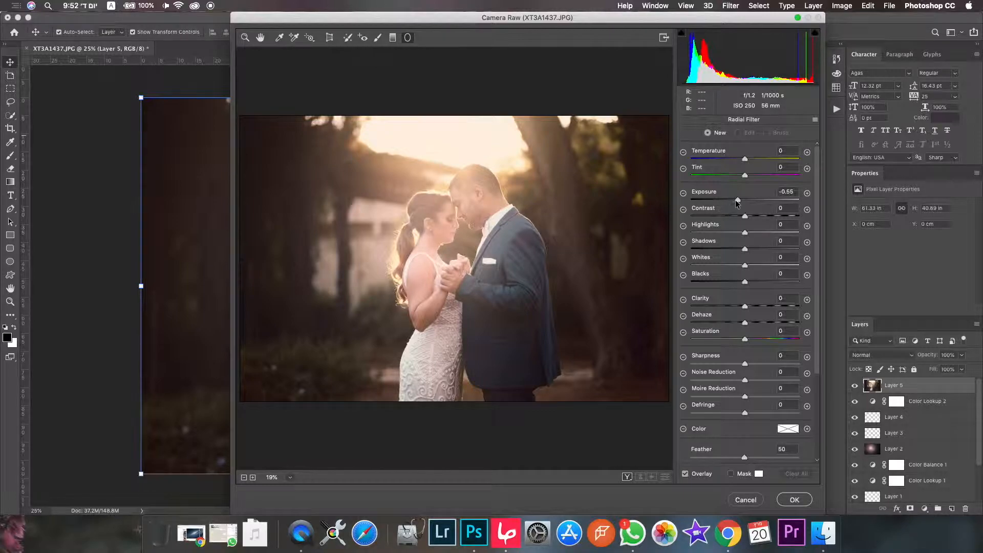
mouse_move(737, 201)
mouse_down()
mouse_move(722, 201)
mouse_move(734, 200)
mouse_up()
drag(530, 170, 382, 344)
drag(556, 178, 488, 274)
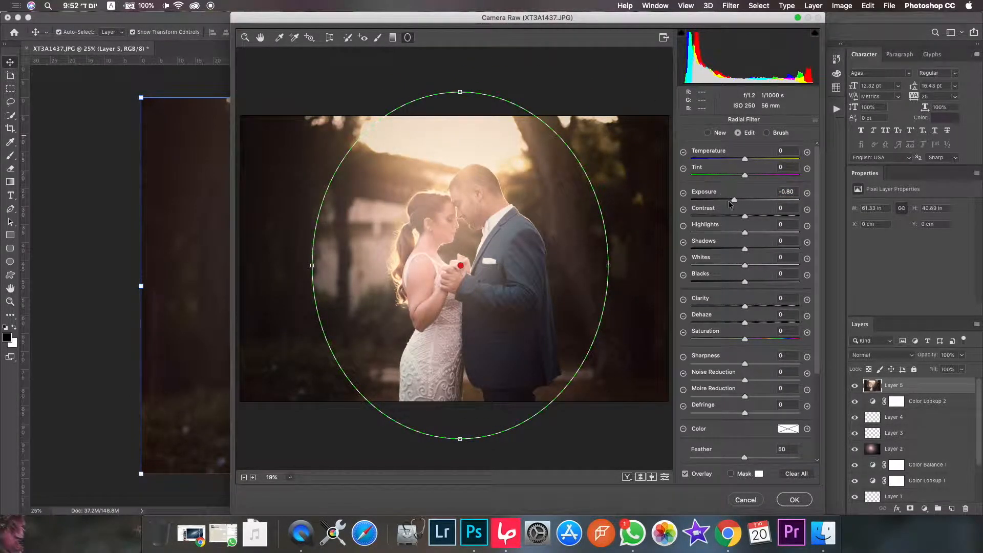
click(791, 501)
Compare Layer 5 with its visibility off and on, reduce its opacity to 71%, and deselect it
click(855, 386)
click(856, 386)
click(962, 356)
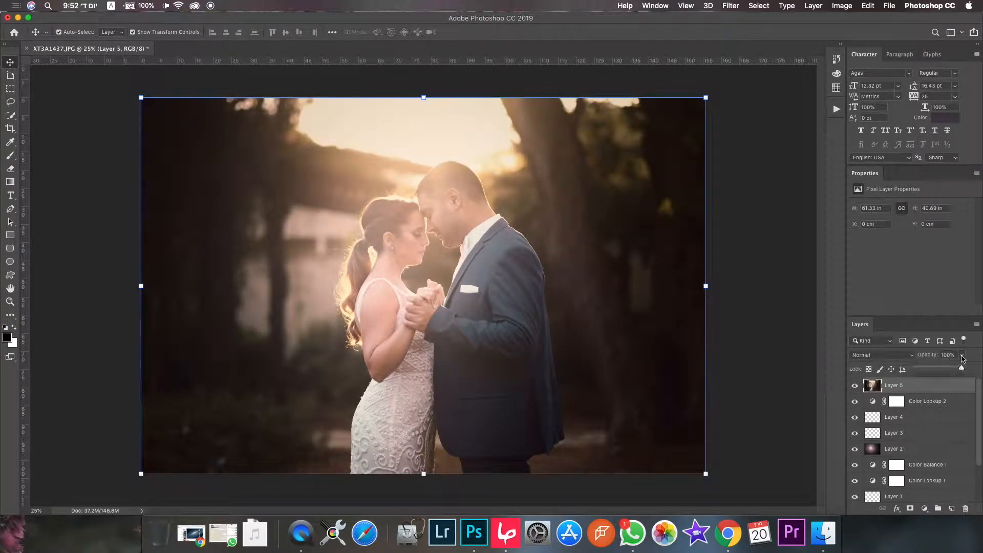
drag(961, 369, 949, 369)
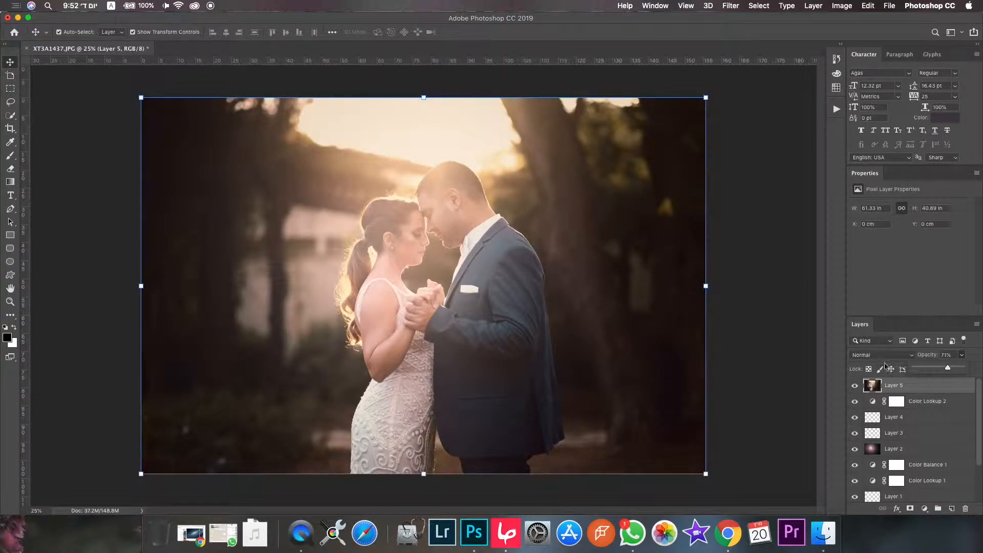
click(744, 361)
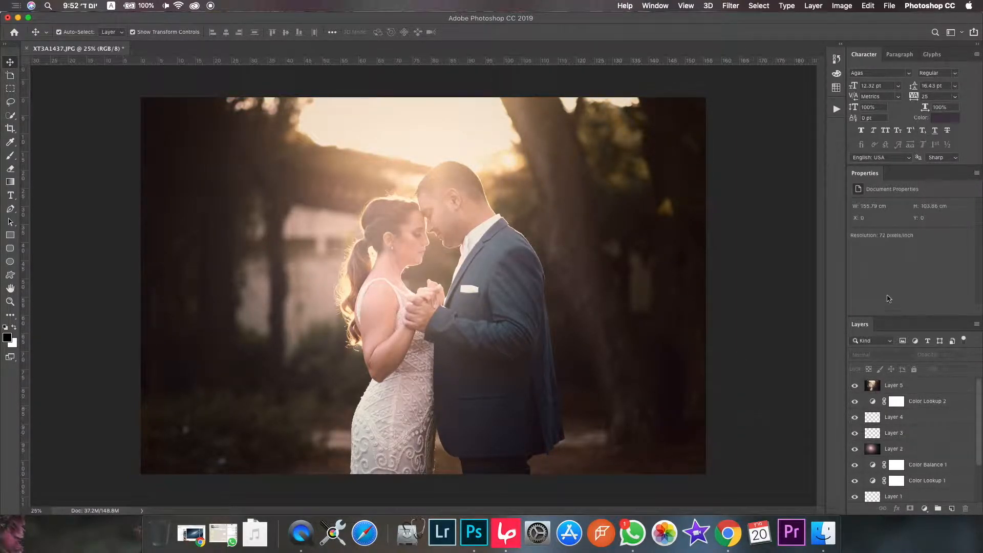
Close the Properties panel and group all layers from Layer 5 down to Layer 0 copy with the default group settings
click(977, 175)
click(904, 191)
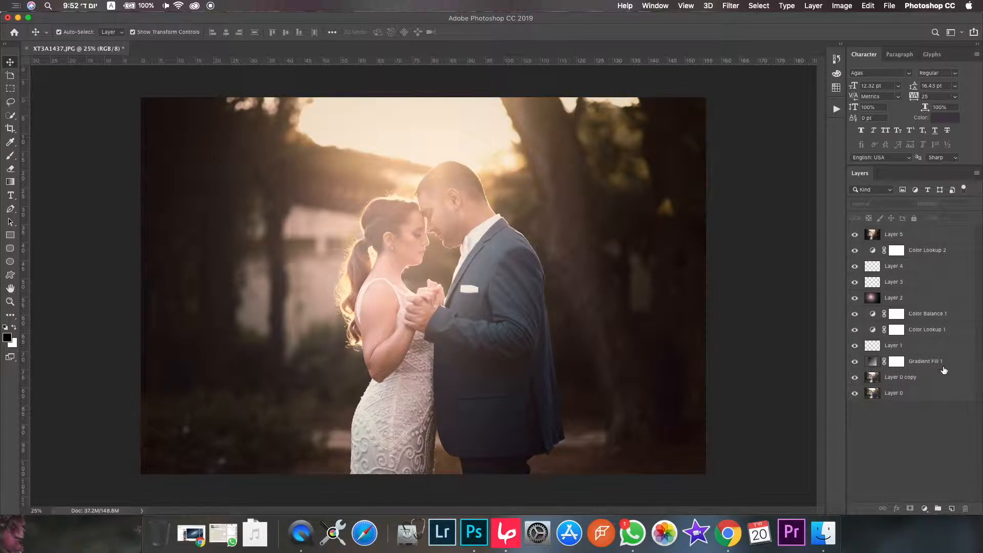
click(916, 237)
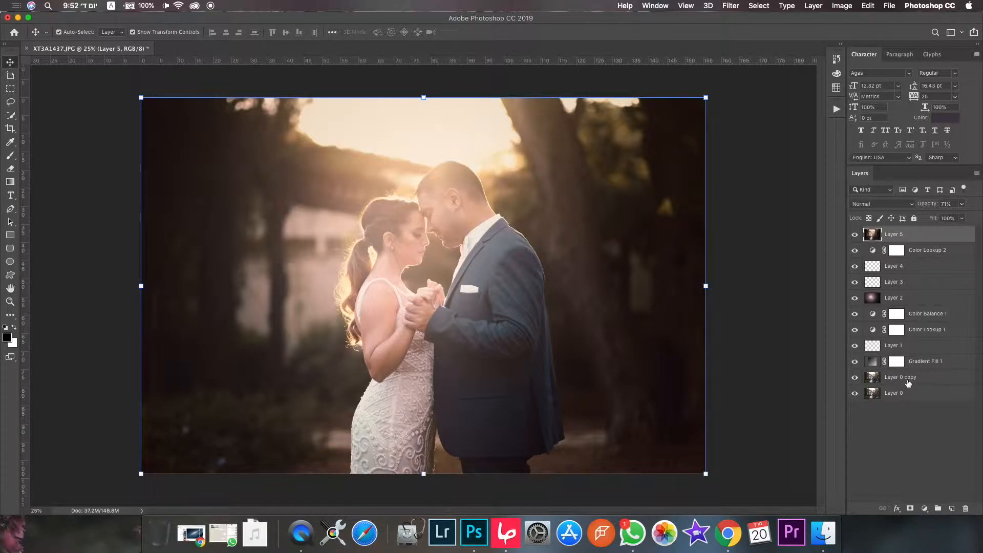
shift+click(909, 381)
right_click(911, 350)
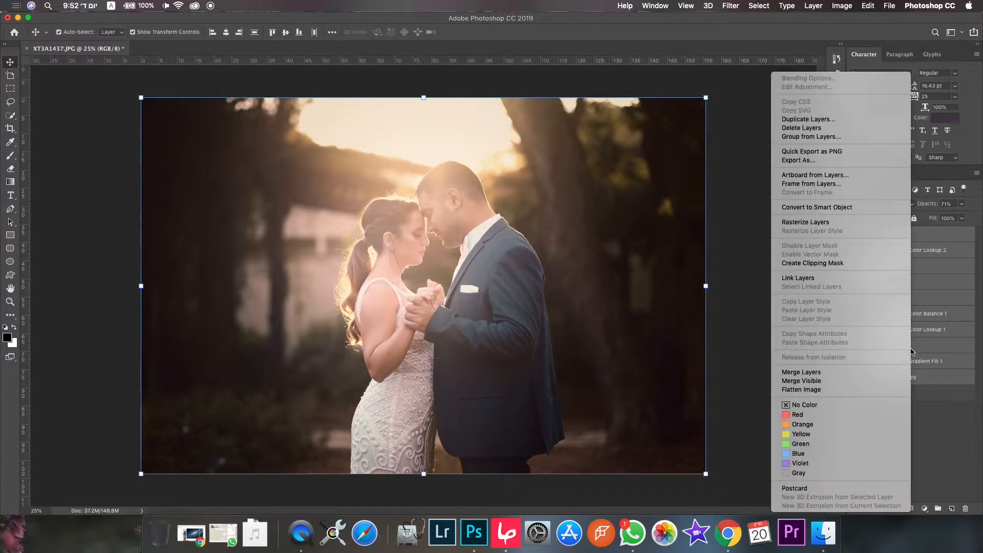
click(826, 137)
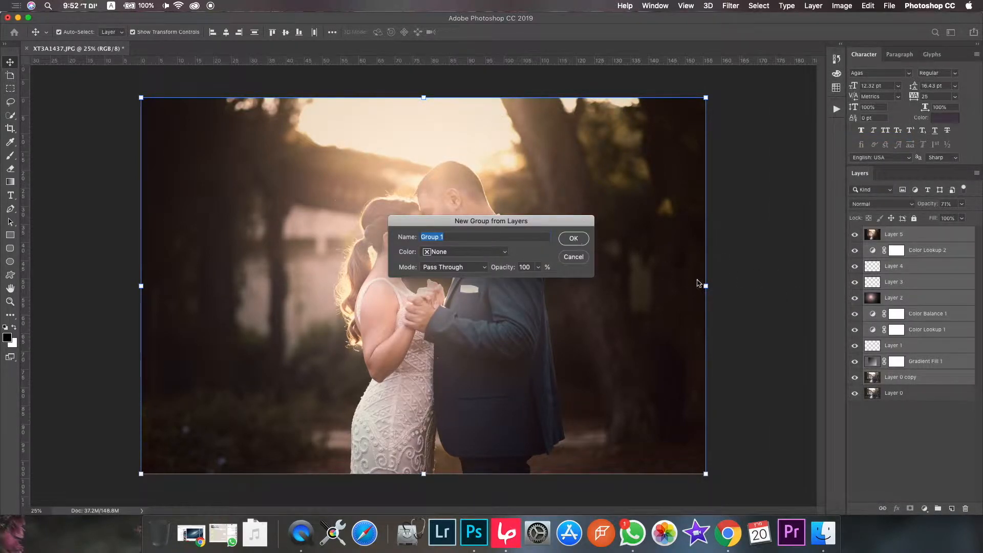
key(Return)
Toggle the visibility of the group of edits twice to compare the photo before and after, leaving it visible
click(855, 234)
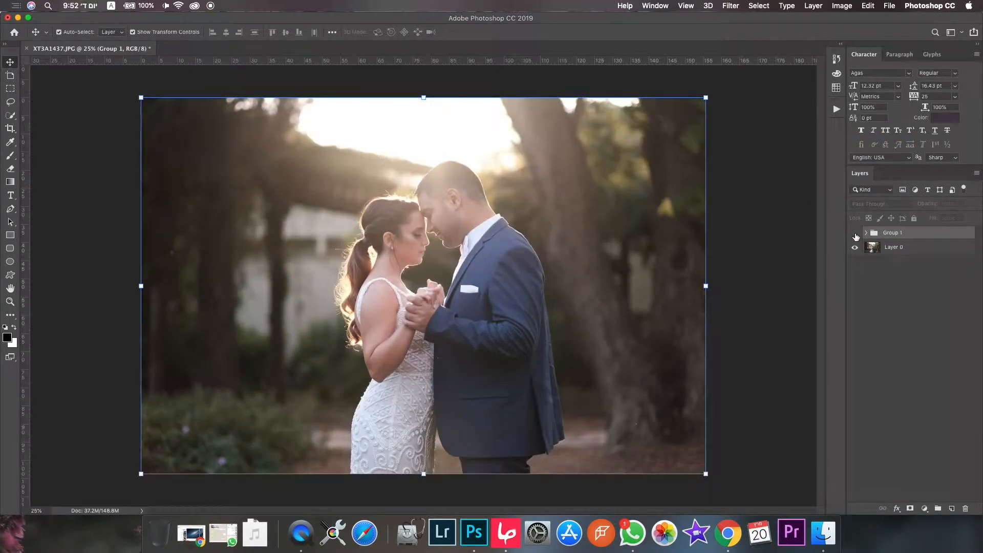
click(855, 234)
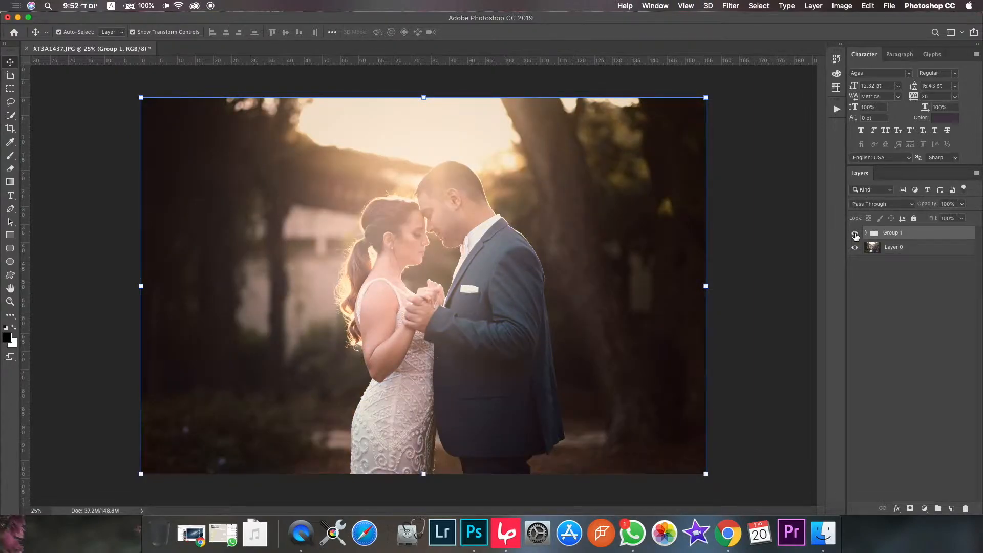
click(855, 233)
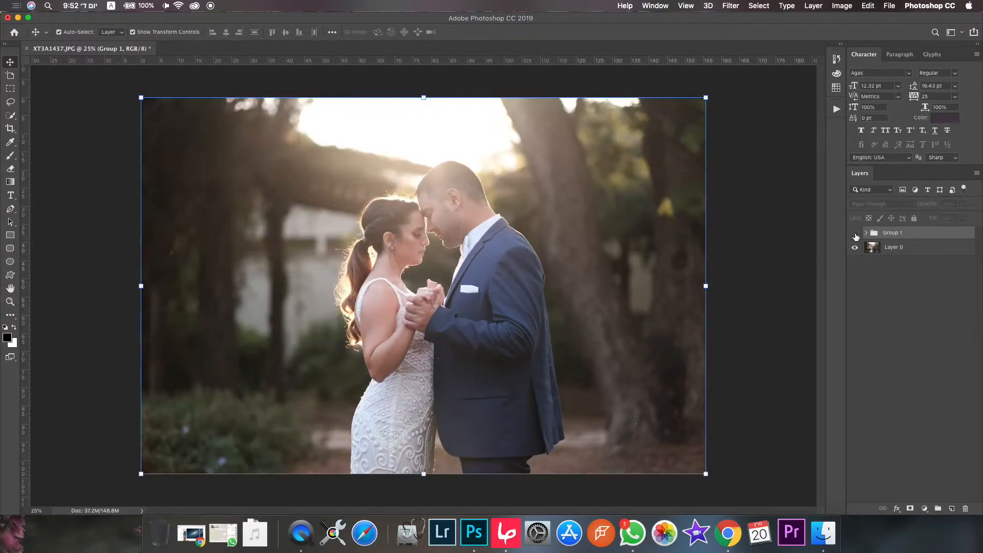
click(854, 234)
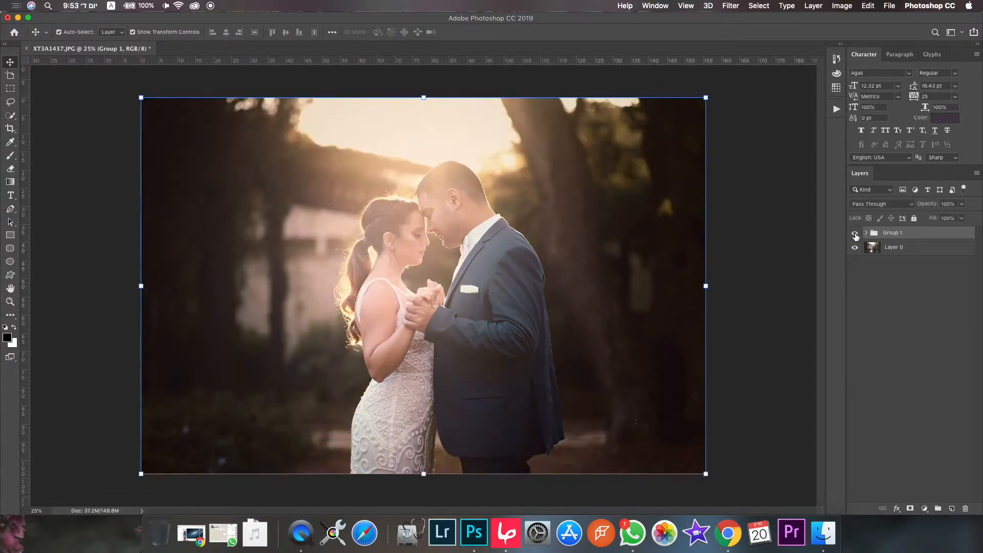